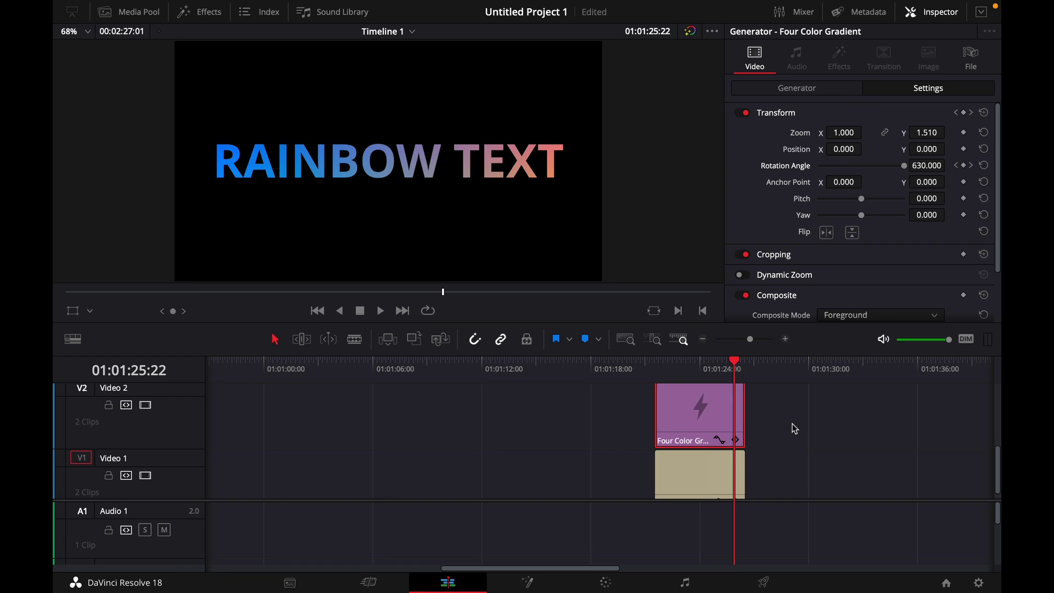
# Move the playhead back to about 01:01:21 and play the rotating rainbow gradient title.
pyautogui.moveTo(734, 363); pyautogui.dragTo(656, 361)
pyautogui.press('space')
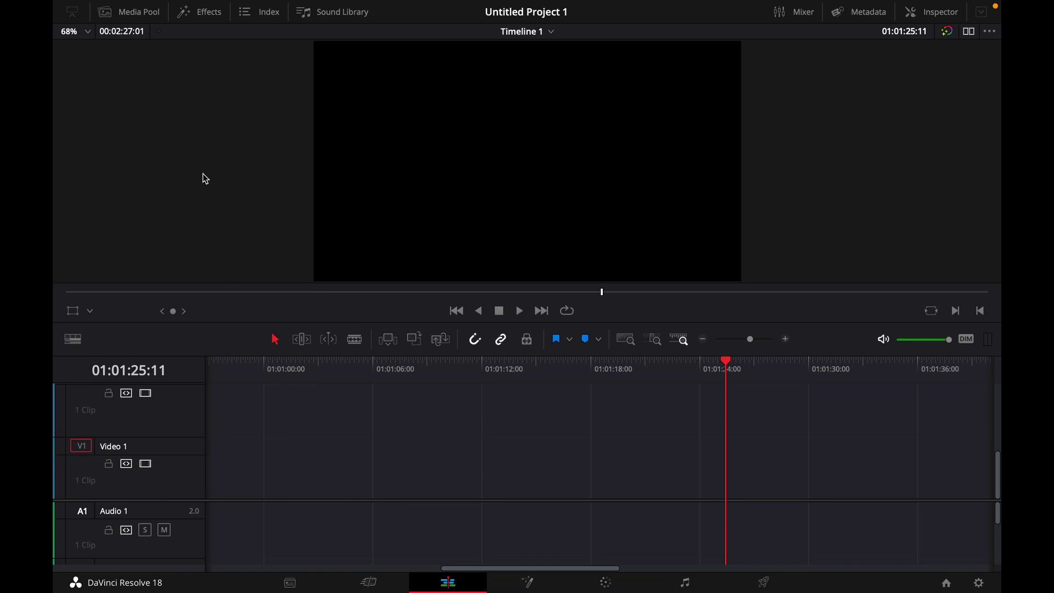
# Add a Text+ title from Effects > Toolbox > Titles onto the Video 1 track.
pyautogui.click(204, 11)
pyautogui.click(89, 102)
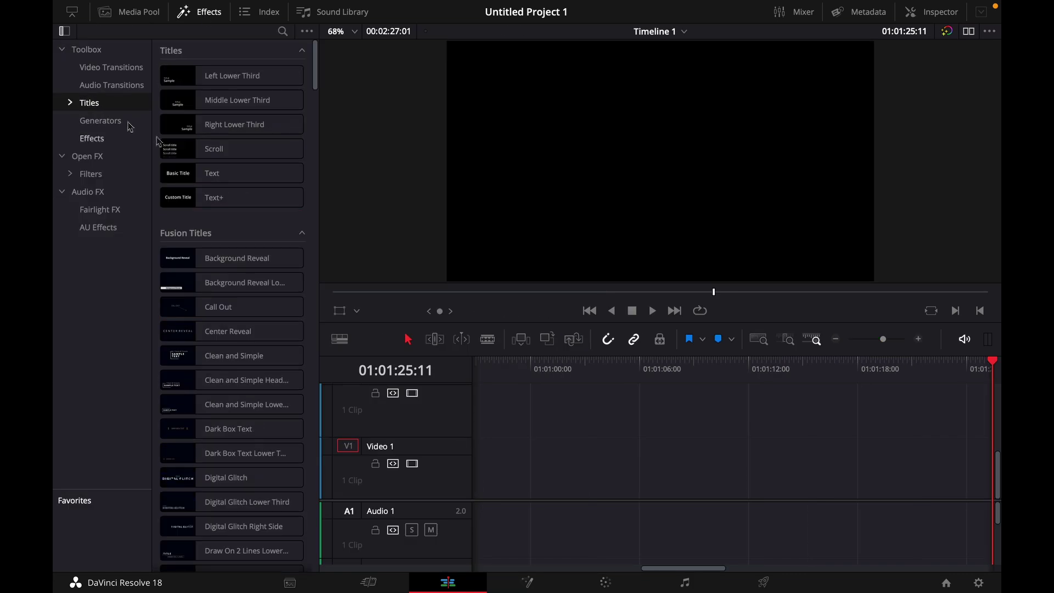
pyautogui.moveTo(229, 200); pyautogui.dragTo(770, 497)
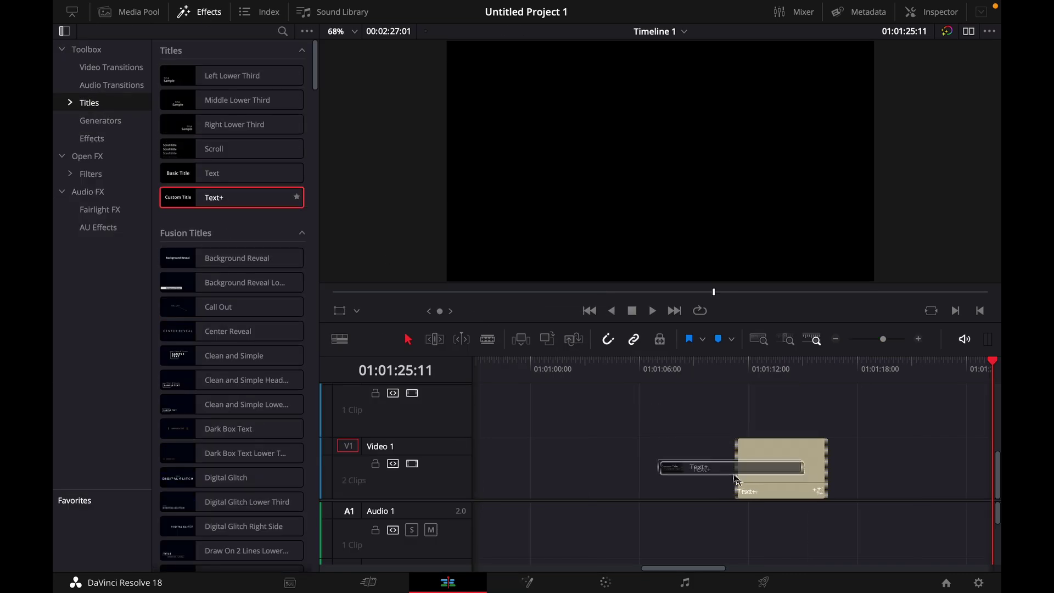